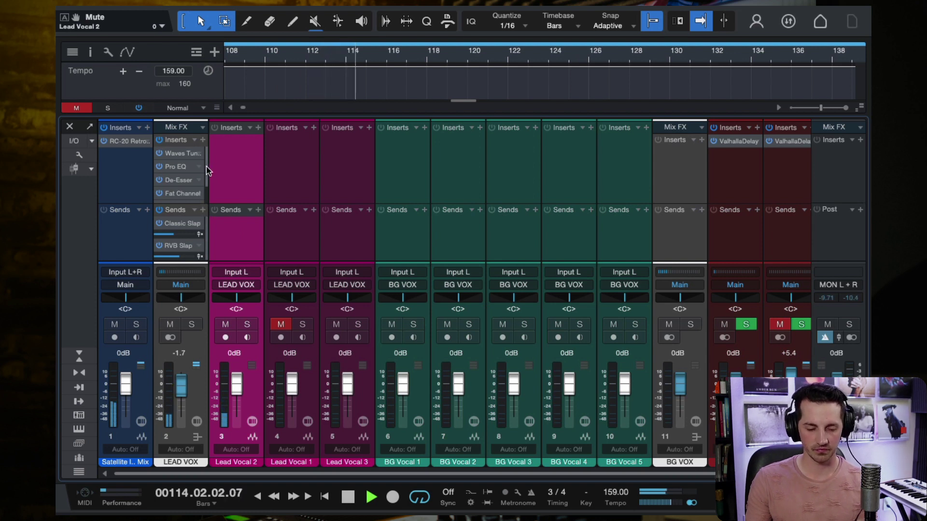
# - Stop playback and inspect the Waves Tune Real-Time and first Pro EQ settings on the LEAD VOX bus
pyautogui.moveTo(207, 171)
pyautogui.mouseDown()
pyautogui.moveTo(208, 187)
pyautogui.moveTo(208, 162)
pyautogui.mouseUp()
pyautogui.press('space')
pyautogui.click(179, 153)
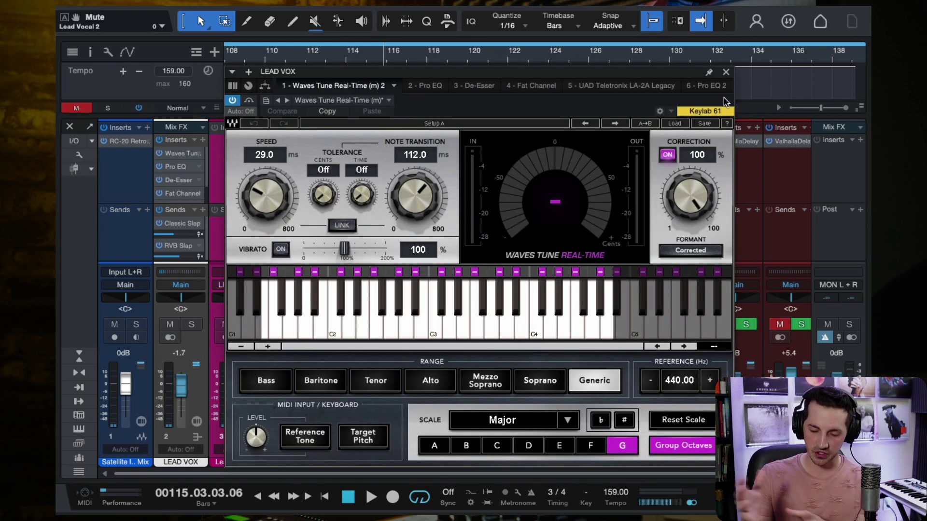
pyautogui.click(726, 72)
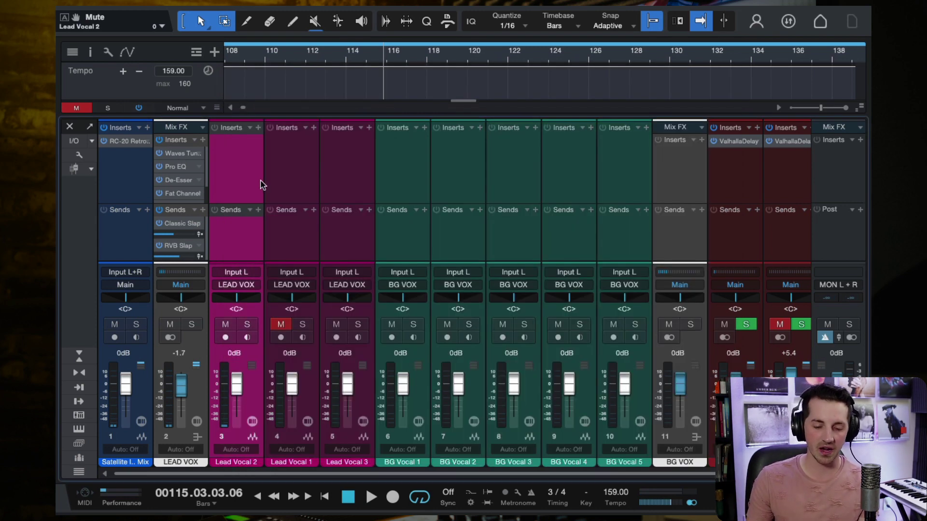
pyautogui.click(176, 167)
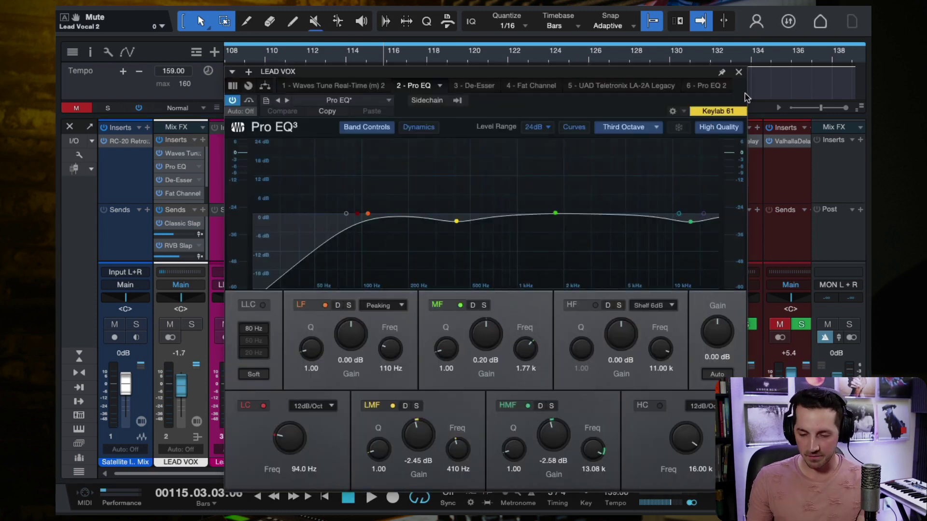
pyautogui.click(738, 73)
# - Inspect the De-Esser, Fat Channel compressor and UAD Teletronix LA-2A settings on the LEAD VOX bus
pyautogui.click(177, 180)
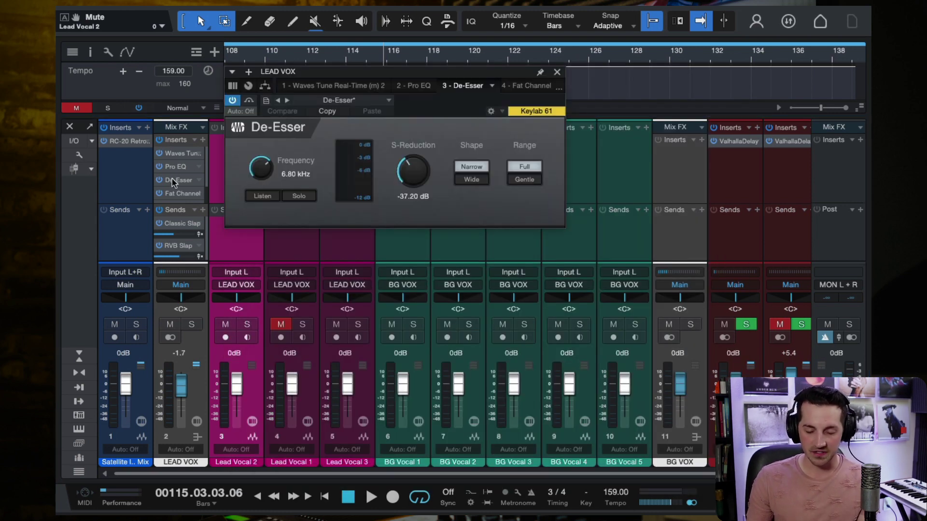
pyautogui.click(557, 72)
pyautogui.click(182, 194)
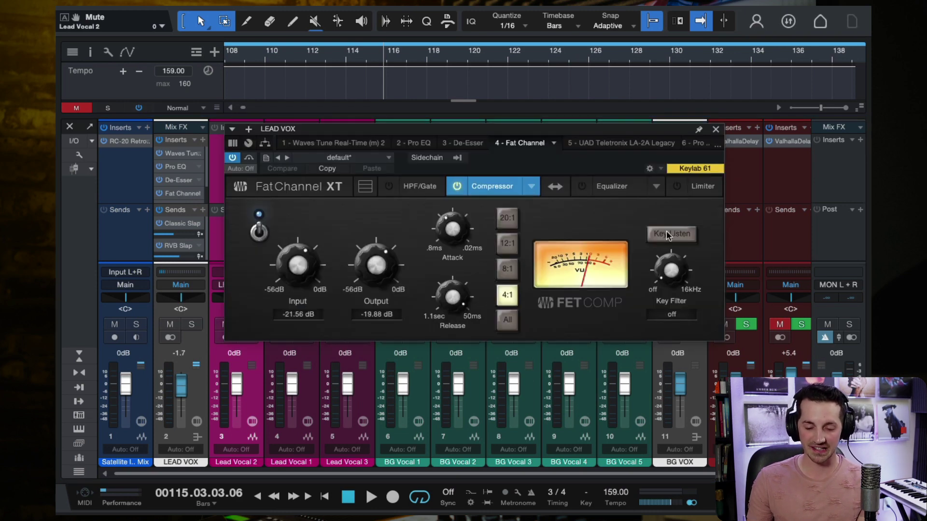
pyautogui.click(716, 129)
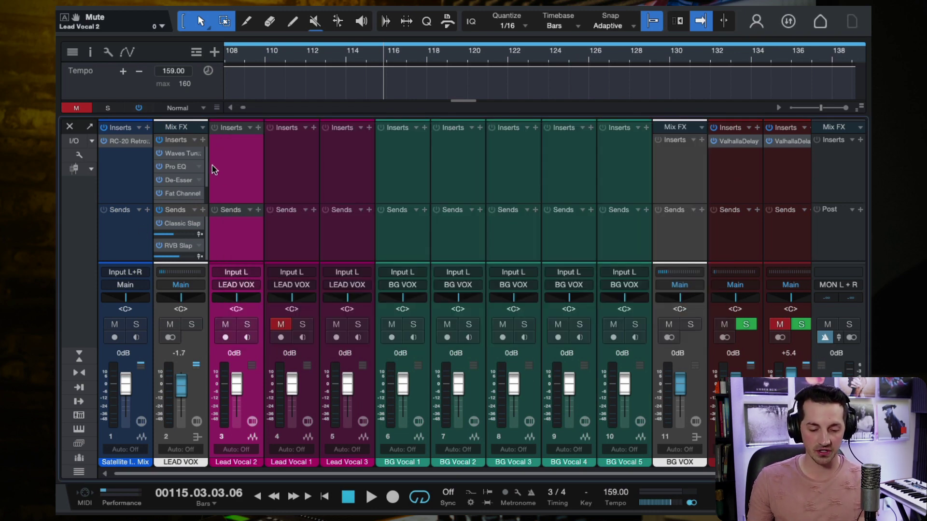
pyautogui.scroll(-2, 206, 171)
pyautogui.click(171, 181)
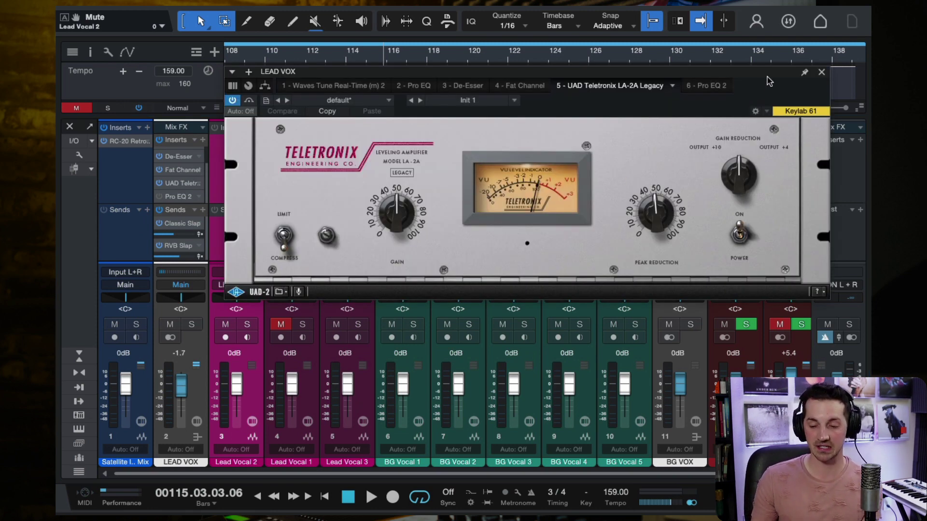
pyautogui.click(821, 74)
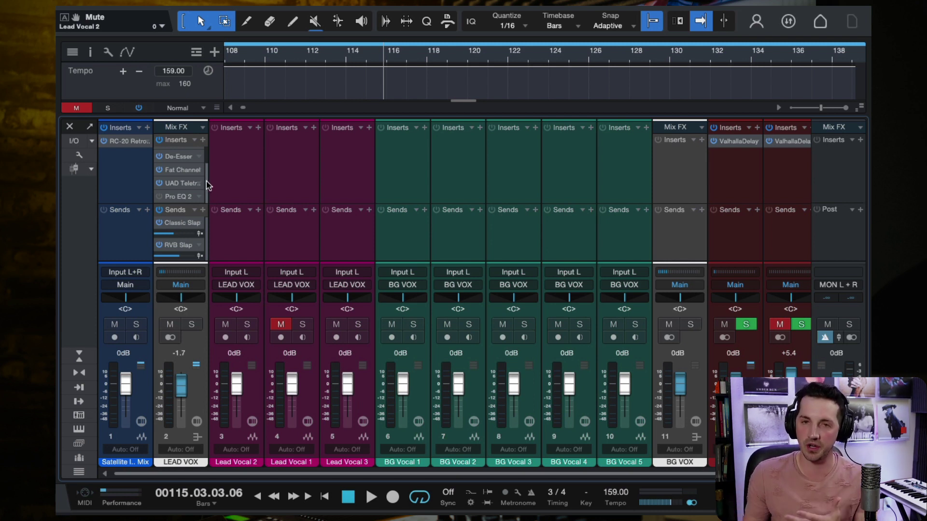
# - Play the song and lower the LEAD VOX bus volume to -3.7 dB, stopping playback when done
pyautogui.press('space')
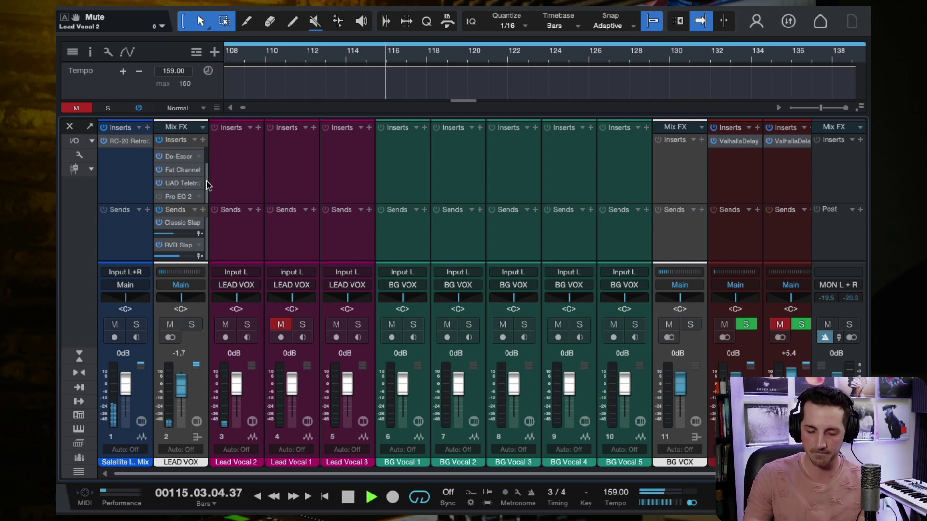
pyautogui.moveTo(181, 381); pyautogui.dragTo(182, 382)
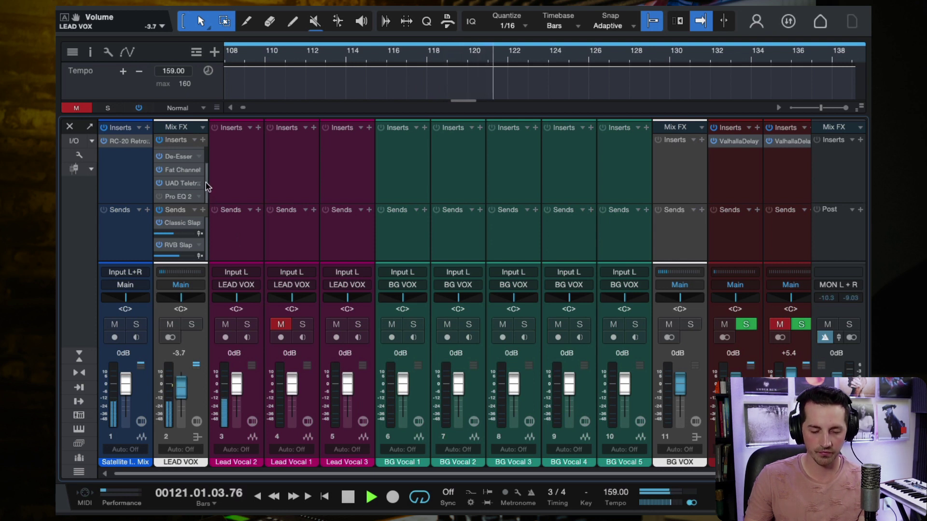
pyautogui.press('space')
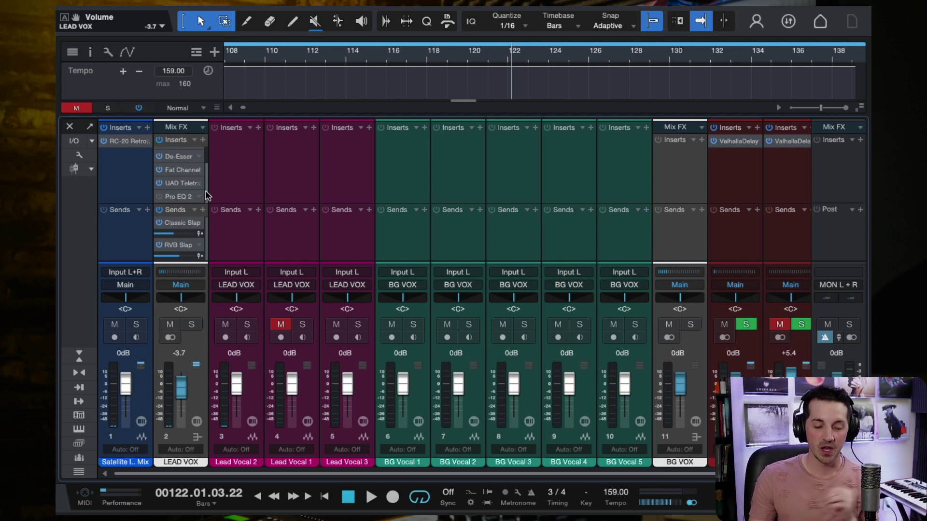
# - Open Pro EQ 2 on the LEAD VOX bus and load its Telephone preset
pyautogui.click(181, 197)
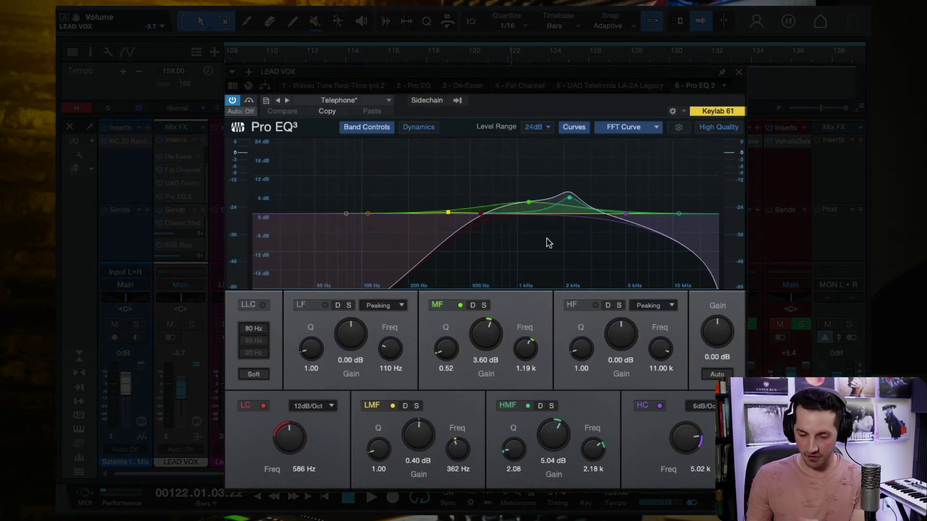
pyautogui.click(385, 101)
pyautogui.click(357, 309)
# - Reset Pro EQ 2 to the default preset and disable its low-cut band for a flat curve
pyautogui.click(367, 101)
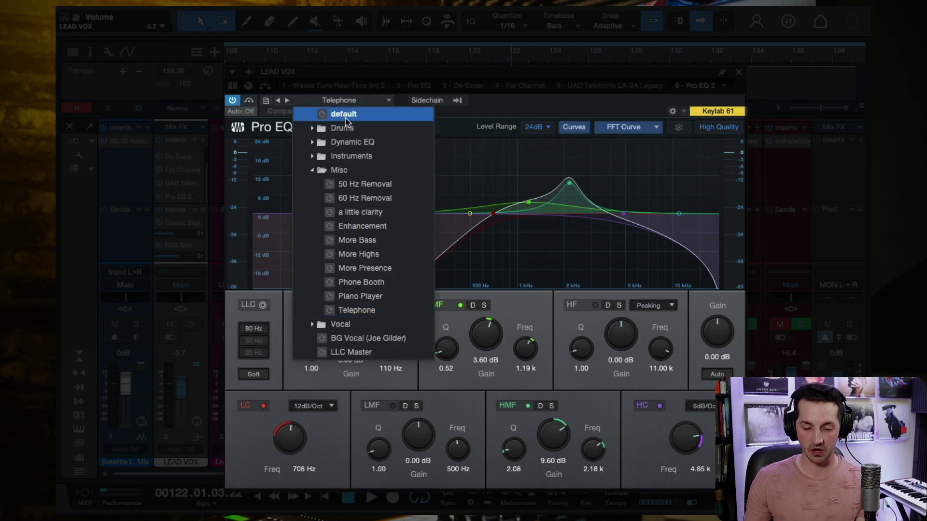
pyautogui.click(378, 120)
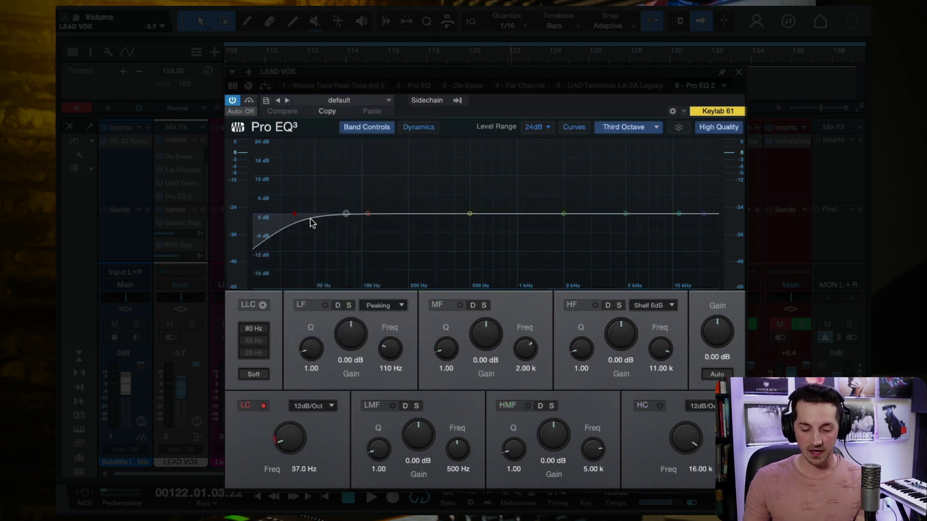
pyautogui.doubleClick(296, 213)
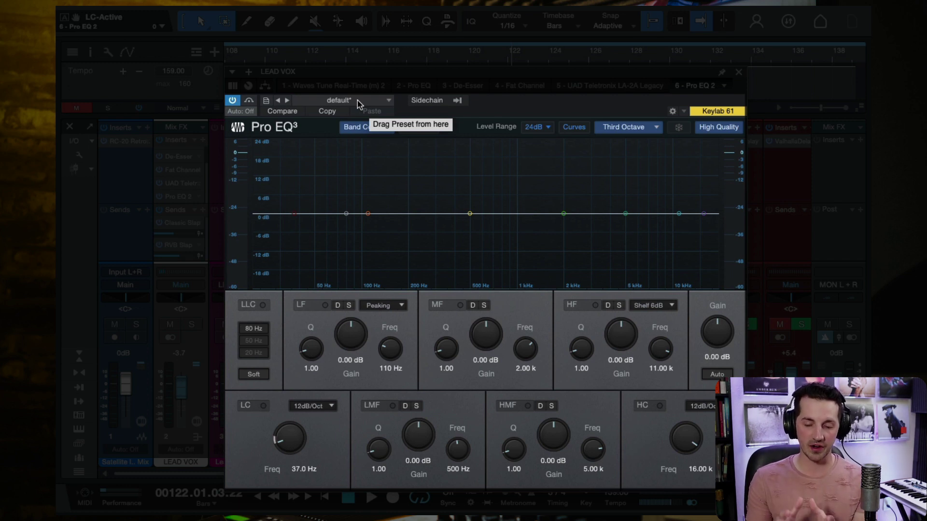
# - Load the Telephone preset from the Misc presets into Pro EQ 2 and audition the vocal with it
pyautogui.click(358, 103)
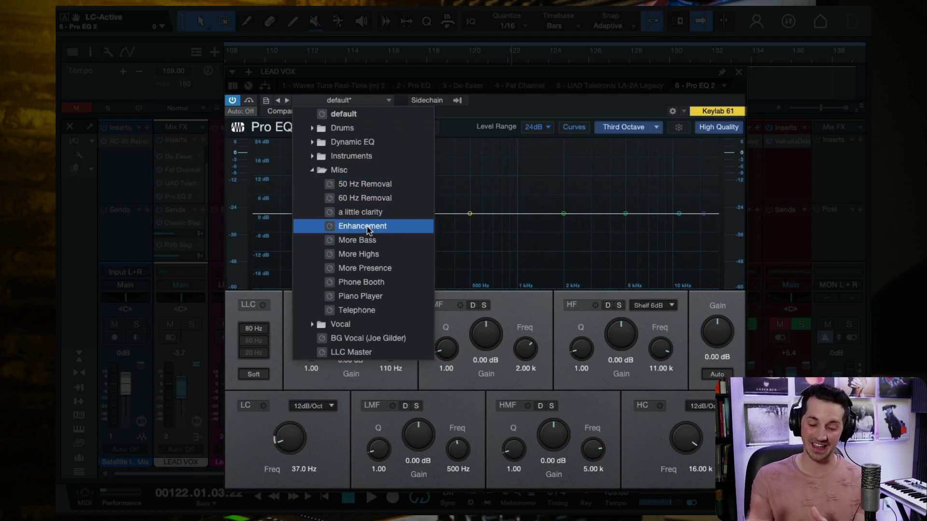
pyautogui.click(361, 312)
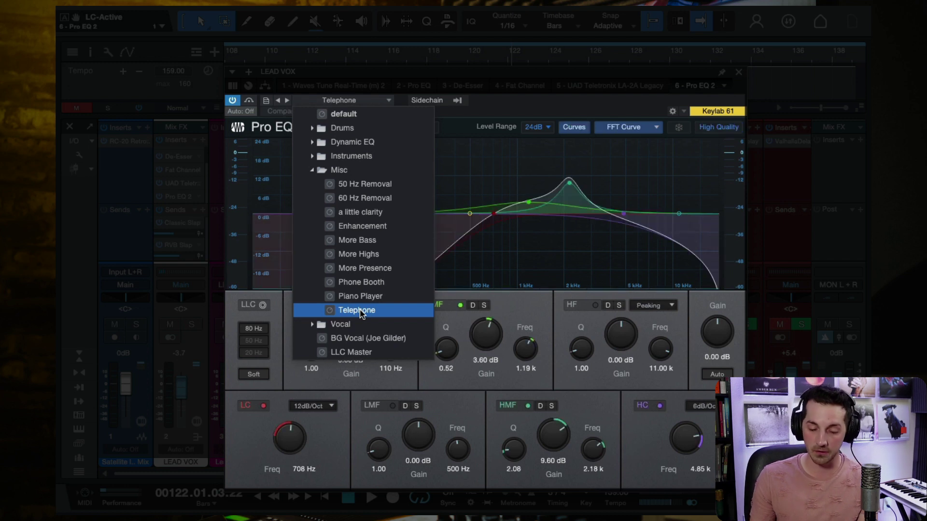
pyautogui.click(580, 75)
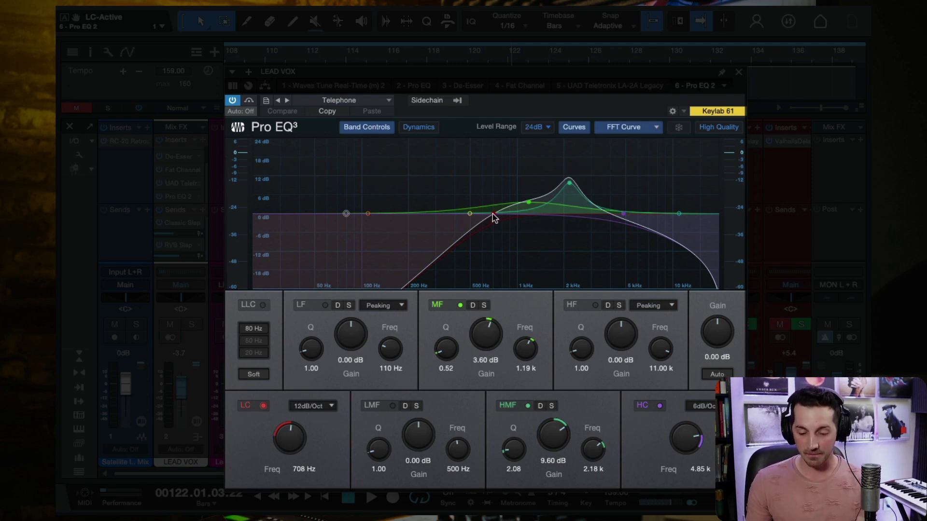
pyautogui.moveTo(494, 218); pyautogui.dragTo(495, 219)
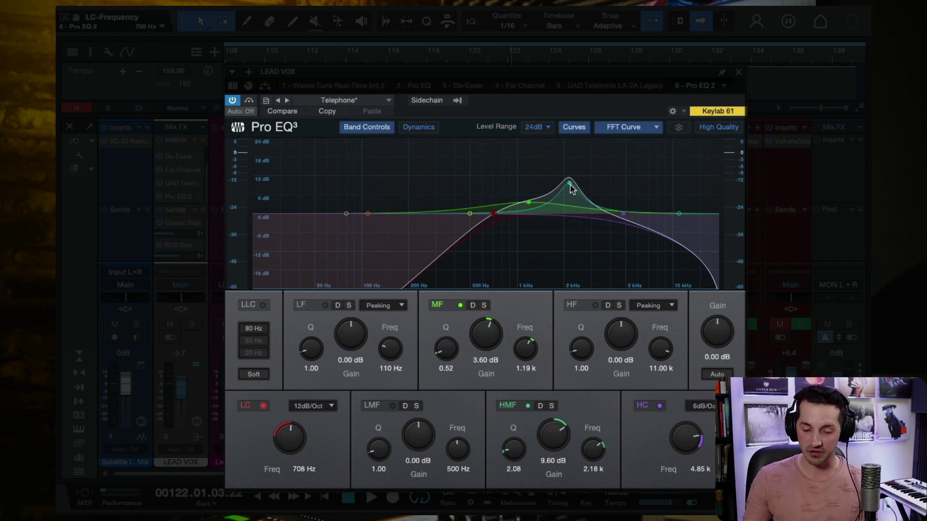
pyautogui.press('space')
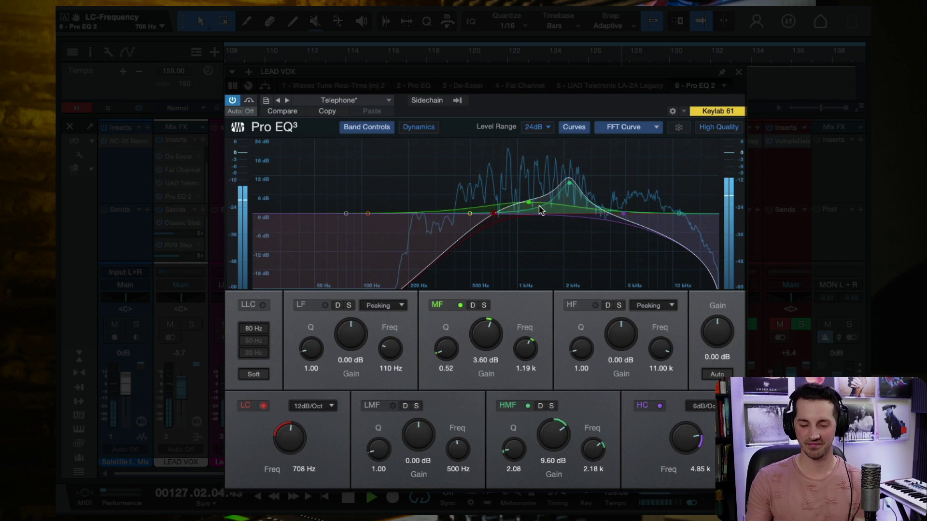
pyautogui.press('space')
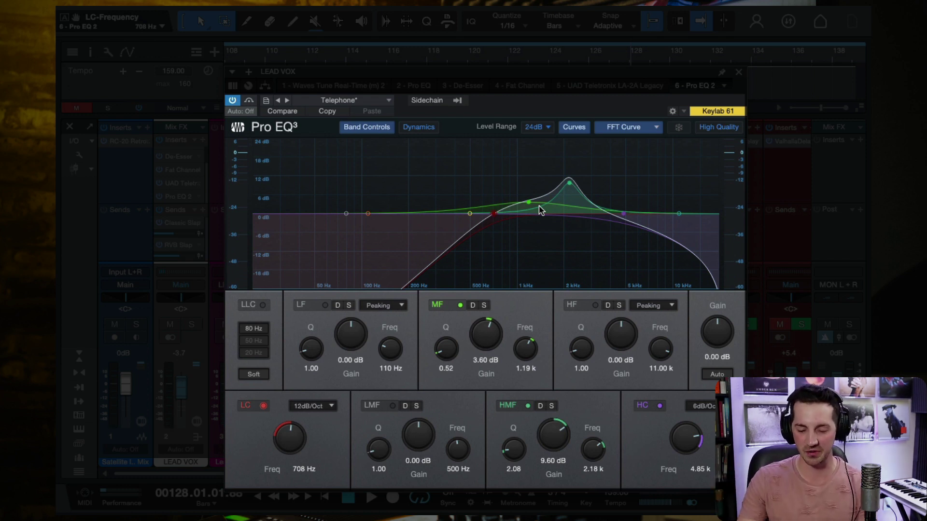
# - During playback, reduce the HMF boost to about 7.34 dB at 1.96 kHz and lower the high cut to about 3.21 kHz
pyautogui.press('space')
pyautogui.moveTo(569, 182)
pyautogui.mouseDown()
pyautogui.moveTo(570, 136)
pyautogui.moveTo(565, 174)
pyautogui.moveTo(558, 145)
pyautogui.moveTo(561, 160)
pyautogui.moveTo(549, 154)
pyautogui.moveTo(563, 194)
pyautogui.mouseUp()
pyautogui.moveTo(623, 213); pyautogui.dragTo(596, 214)
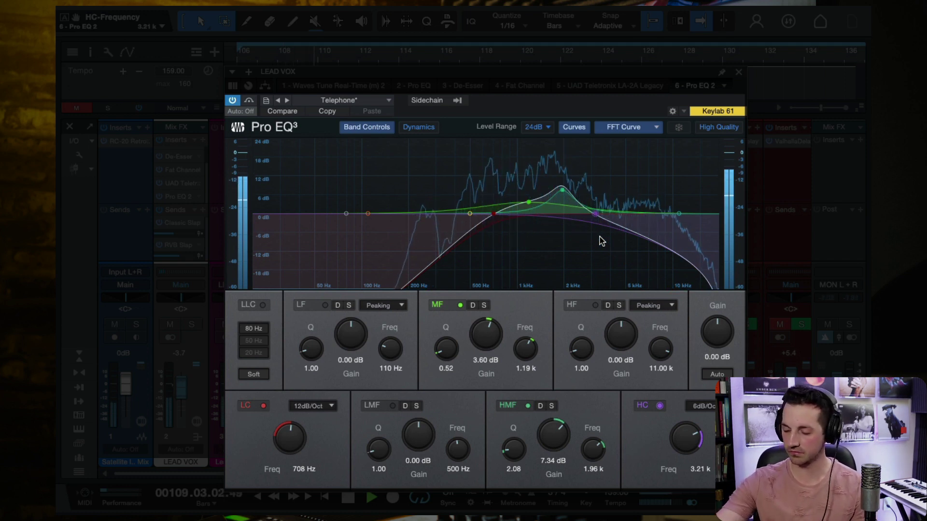
# - Bypass and re-enable Pro EQ 2 to compare the vocal with and without the telephone effect, and close the plug-in
pyautogui.click(233, 101)
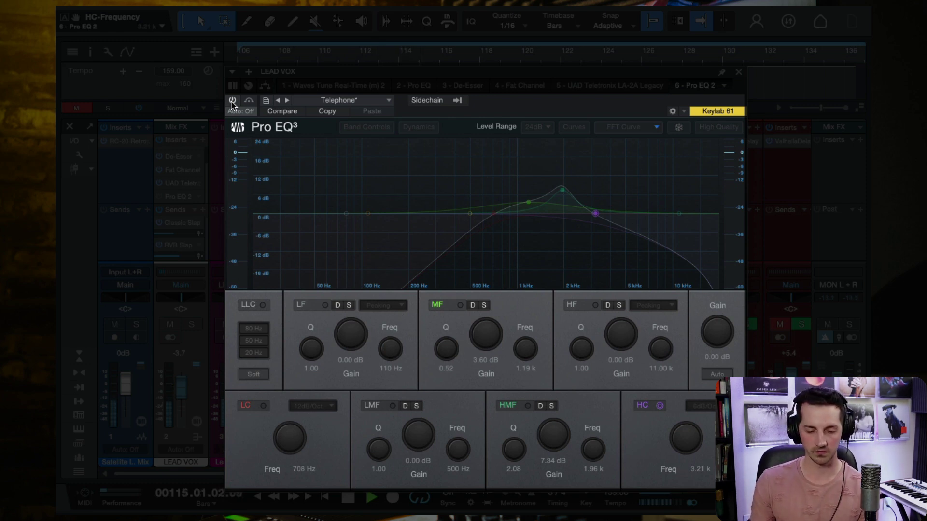
pyautogui.click(232, 101)
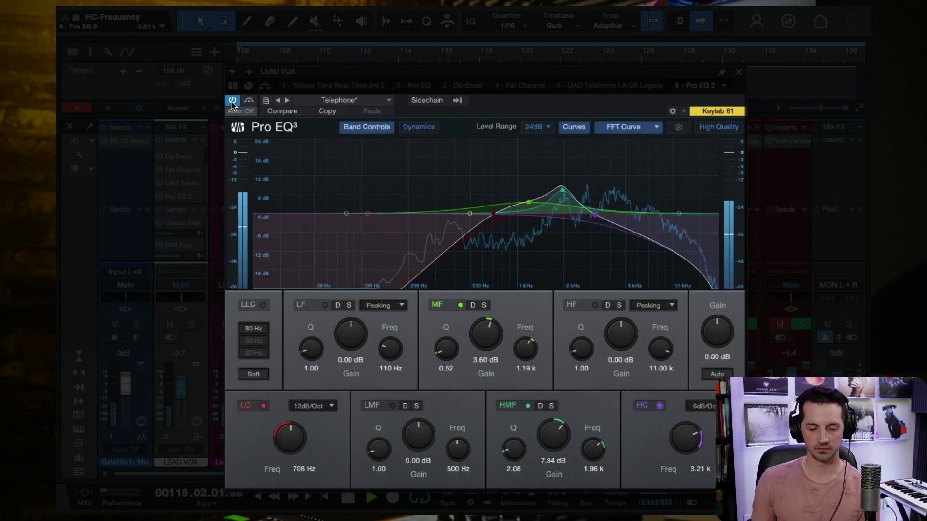
pyautogui.click(739, 73)
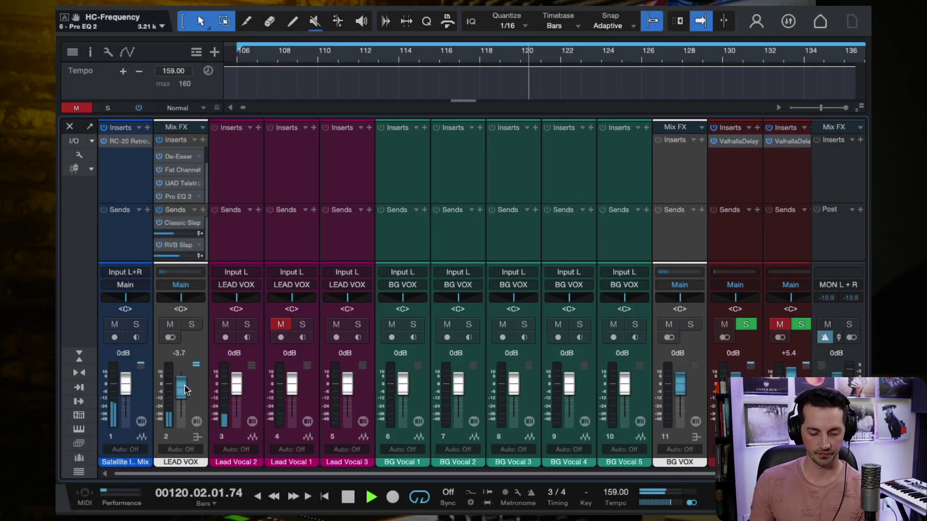
# - Lower the LEAD VOX bus volume to -5.6 dB, stop playback and review the Pro EQ 2 curve
pyautogui.moveTo(180, 383); pyautogui.dragTo(180, 393)
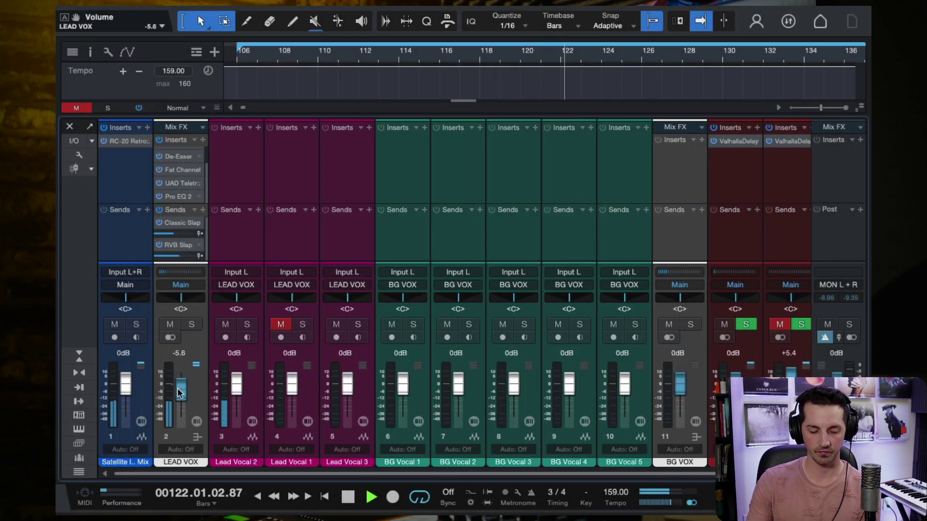
pyautogui.press('space')
pyautogui.click(174, 196)
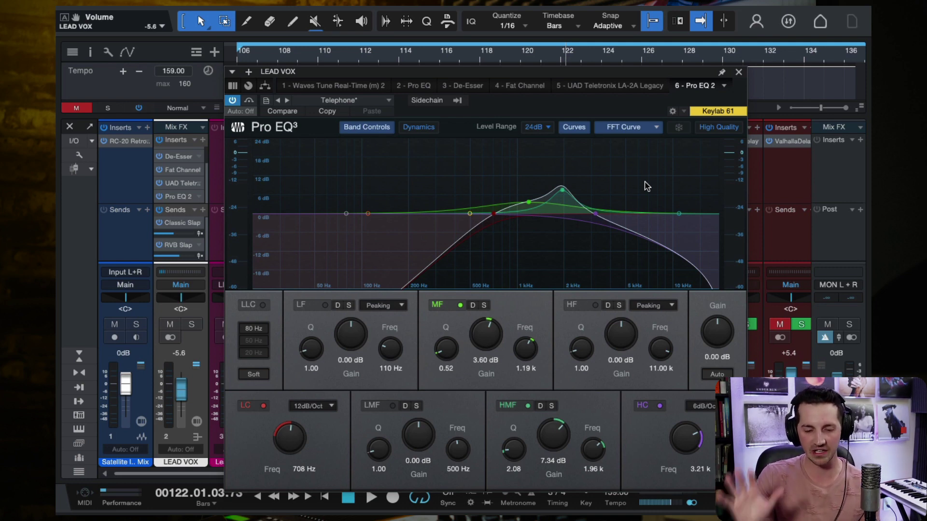
pyautogui.click(738, 73)
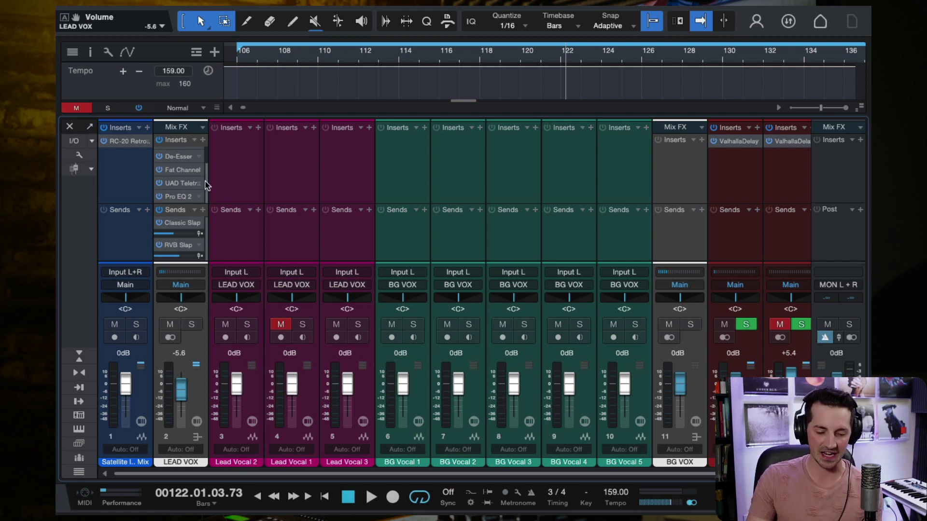
# - Search the plug-ins for "neve" and insert the UAD Neve Preamp on the LEAD VOX bus
pyautogui.click(202, 139)
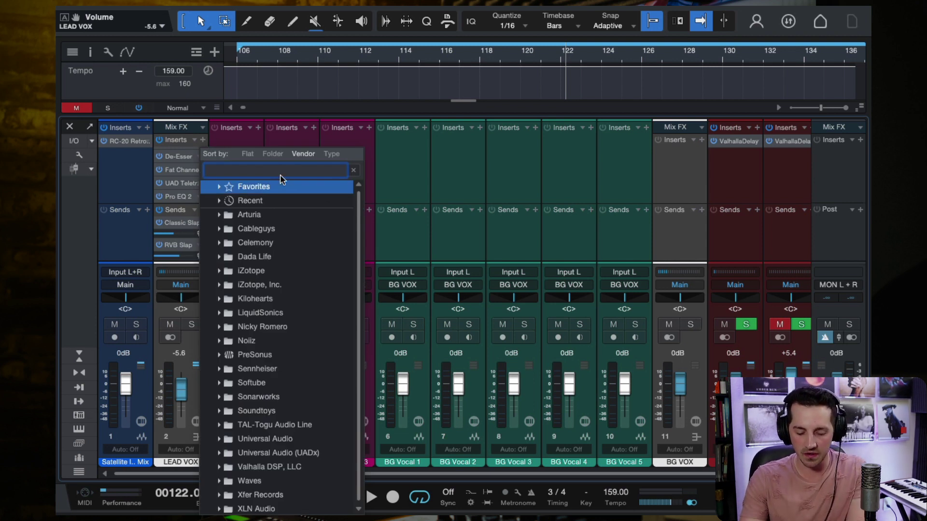
pyautogui.write('neve')
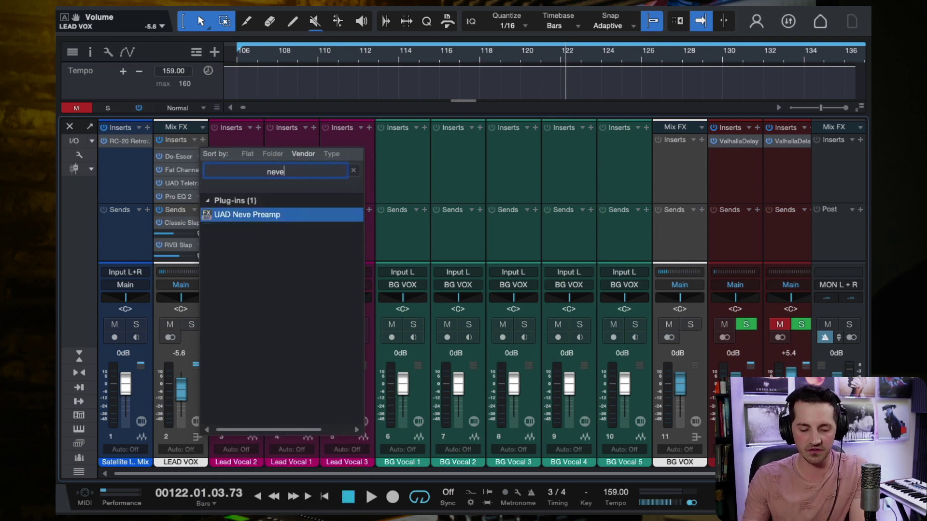
pyautogui.click(282, 214)
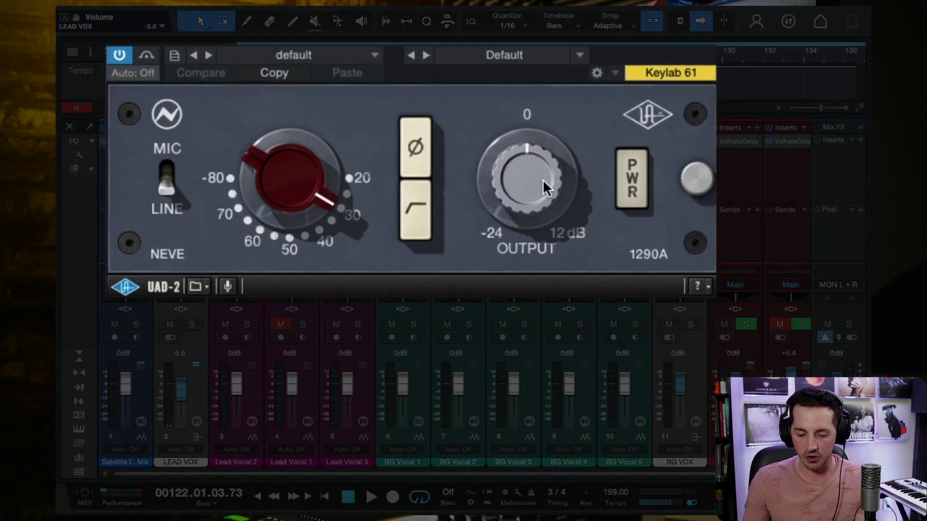
# - Turn the Neve preamp's output down towards -24 dB and set its red gain knob to -50 dB, auditioning during playback
pyautogui.moveTo(485, 181); pyautogui.dragTo(486, 212)
pyautogui.click(290, 261)
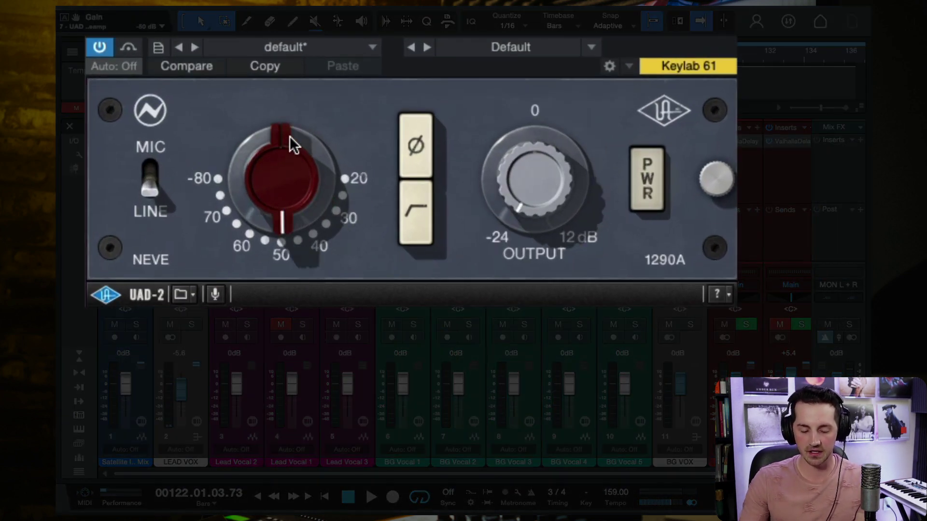
pyautogui.press('space')
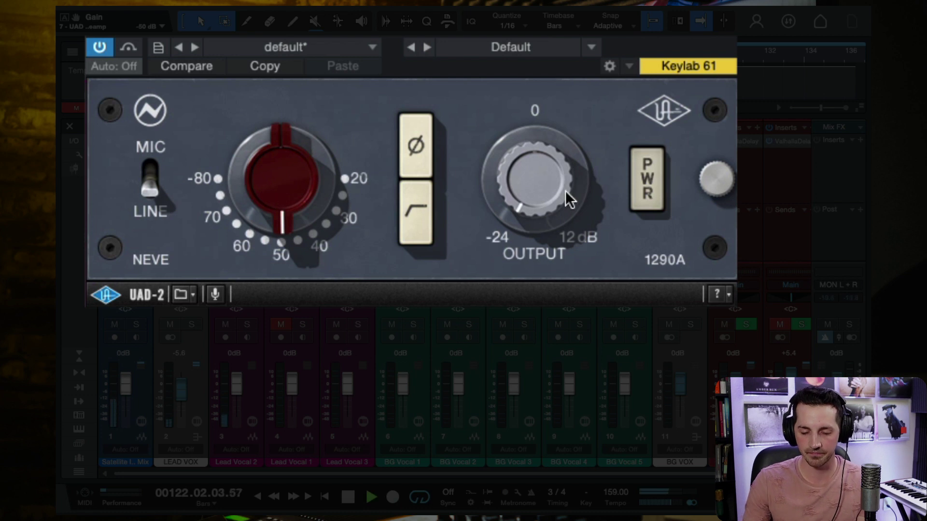
pyautogui.moveTo(270, 175)
pyautogui.mouseDown()
pyautogui.moveTo(270, 143)
pyautogui.moveTo(271, 170)
pyautogui.mouseUp()
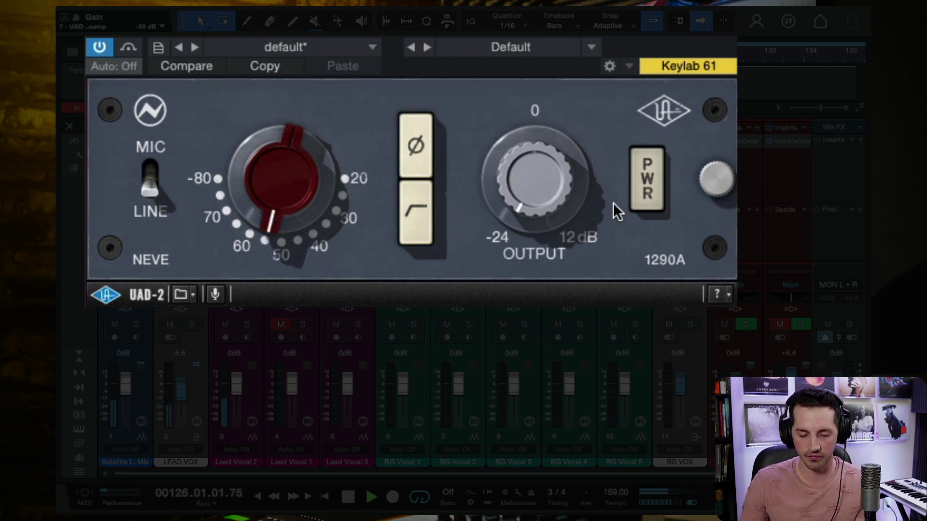
pyautogui.moveTo(262, 201); pyautogui.dragTo(262, 208)
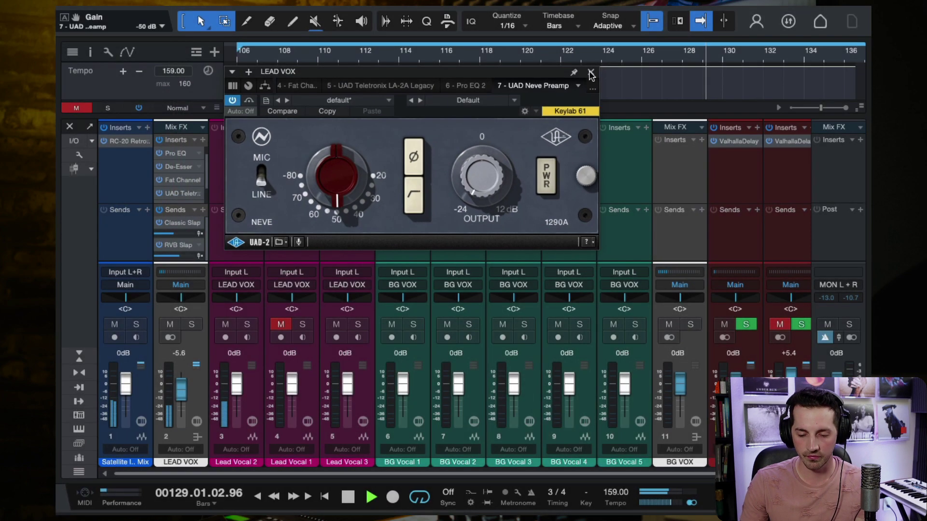
# - Close and reopen the Neve preamp on the LEAD VOX bus, raise the bus volume to -3.0 dB and stop playback
pyautogui.click(591, 71)
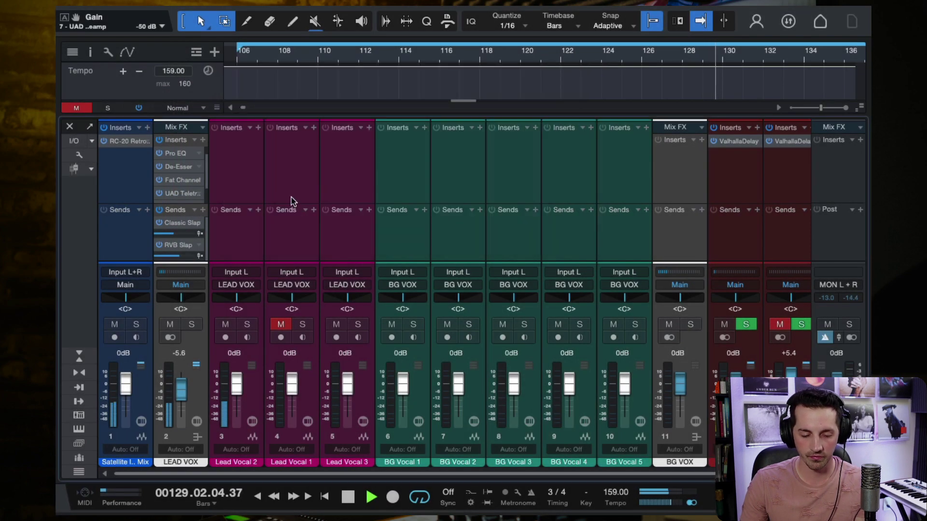
pyautogui.scroll(-1, 168, 196)
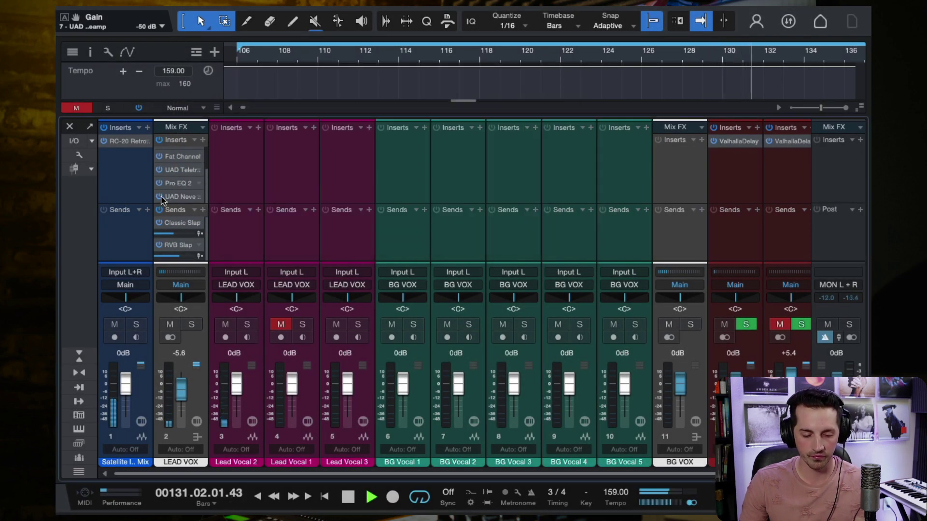
pyautogui.click(168, 196)
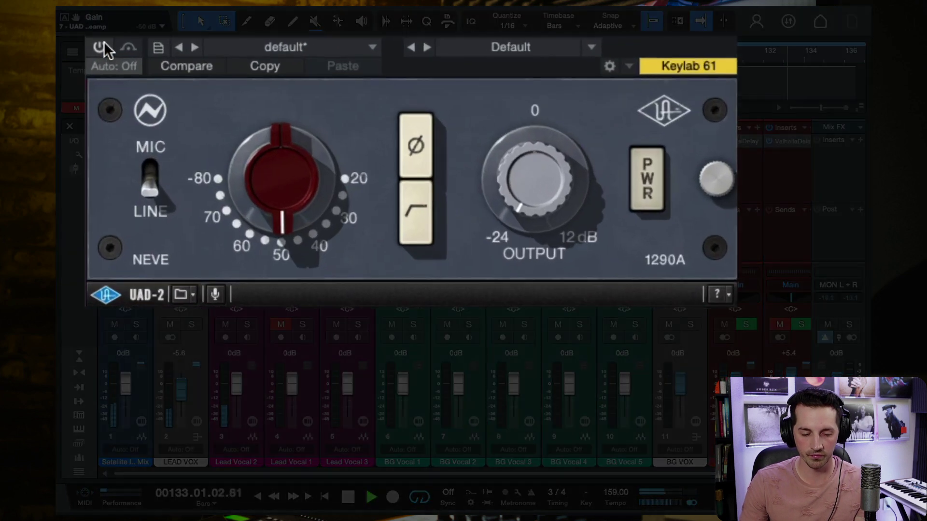
pyautogui.press('space')
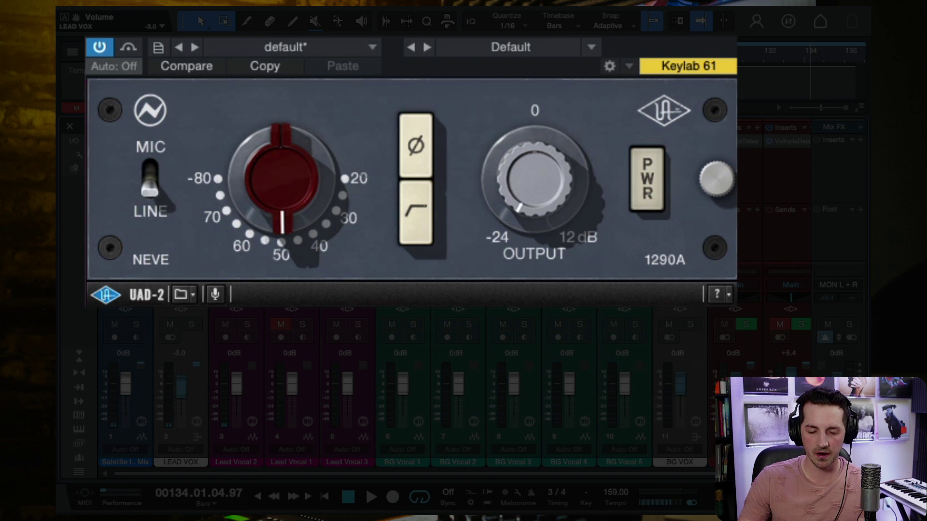
# - Play the section back, bypassing and re-enabling the Neve preamp to compare the vocal with and without its saturation
pyautogui.press('space')
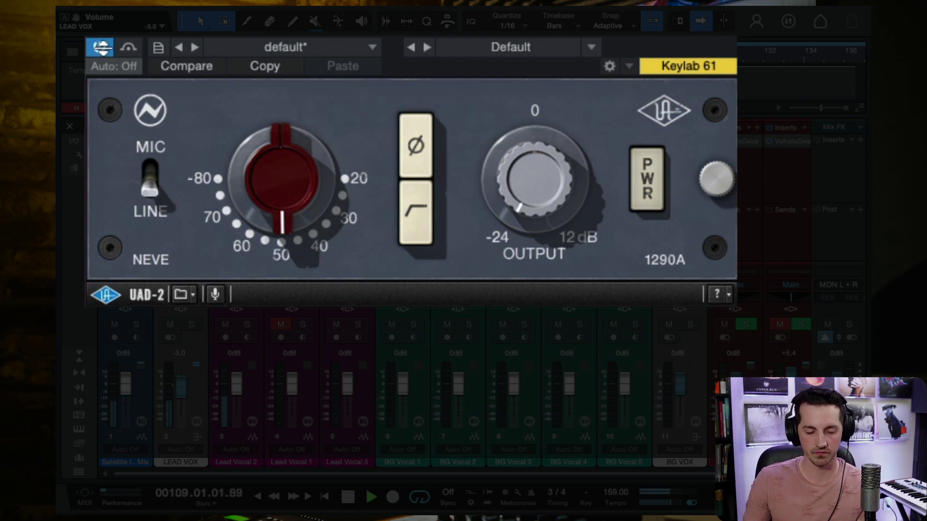
pyautogui.click(100, 47)
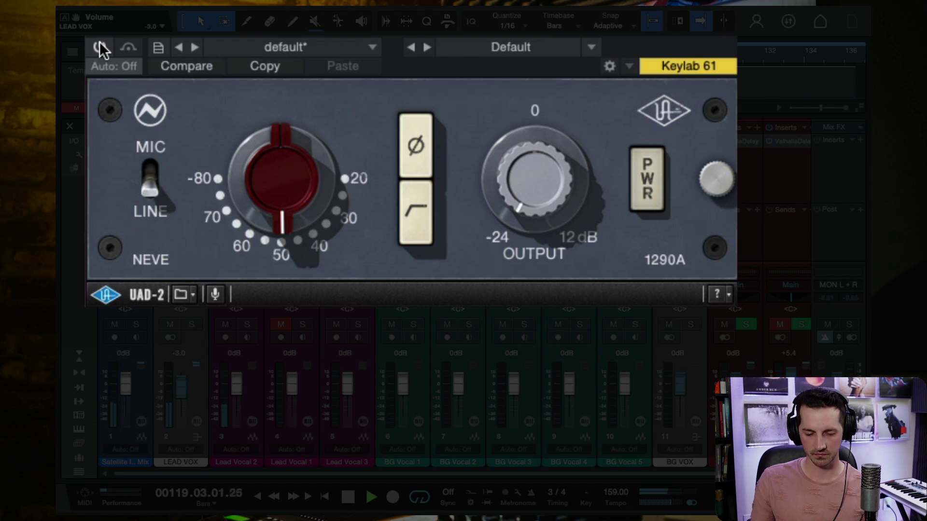
pyautogui.click(99, 43)
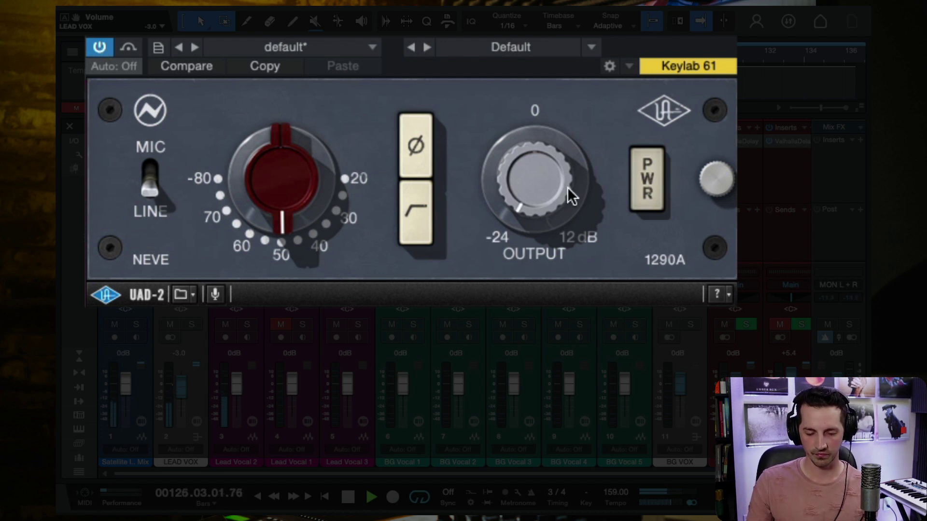
# - Set the Neve preamp's output to -21.6 dB and close the plug-in
pyautogui.moveTo(567, 187); pyautogui.dragTo(564, 176)
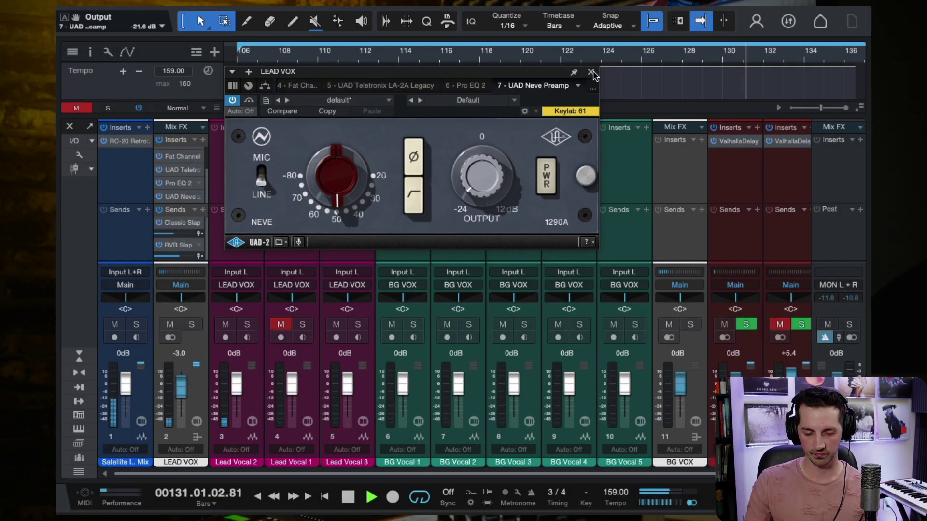
pyautogui.click(591, 72)
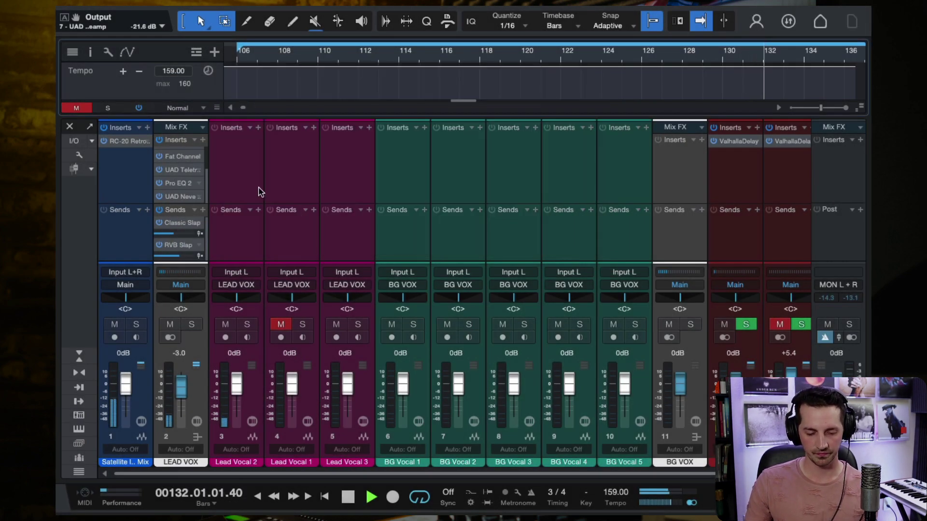
# - Close the mixer, zoom the arrangement in on the Lead Vocal 2 clip and stop playback
pyautogui.press('f')
pyautogui.press('w')
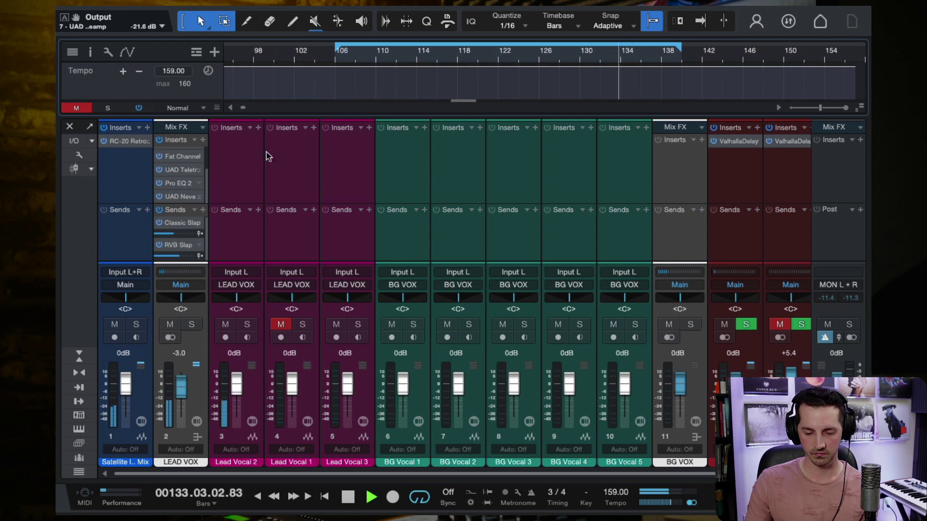
pyautogui.click(67, 127)
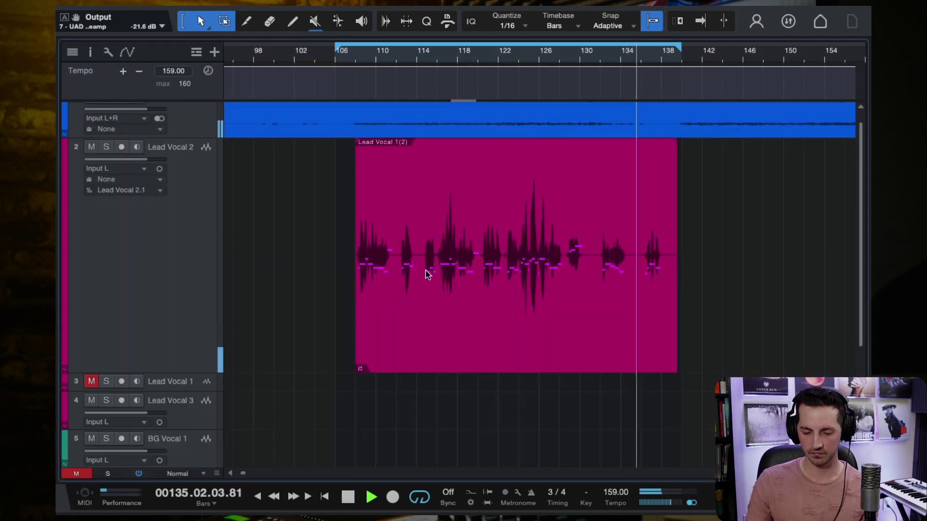
pyautogui.press('e')
pyautogui.press('e')
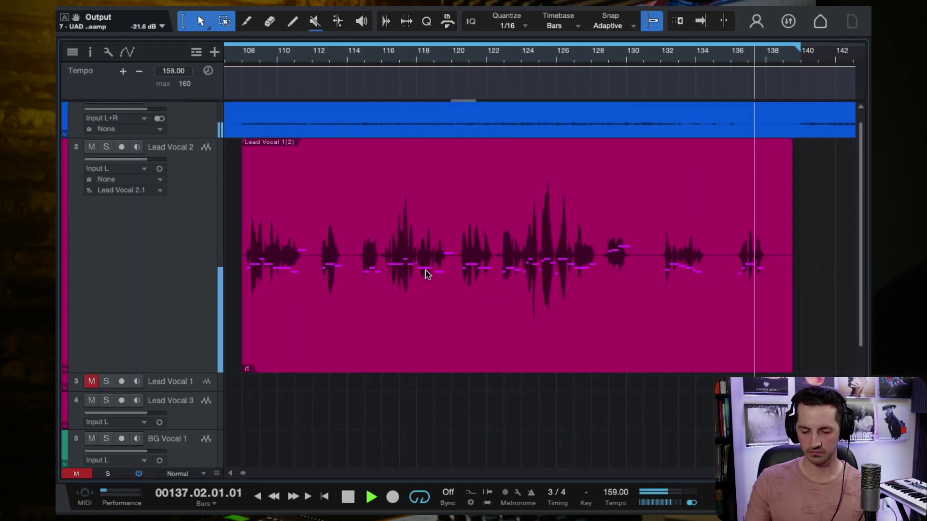
pyautogui.press('space')
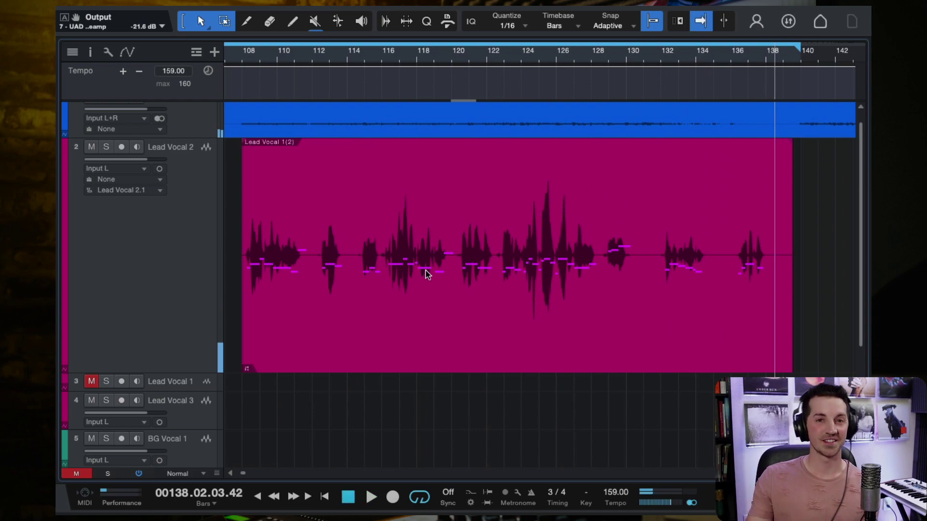